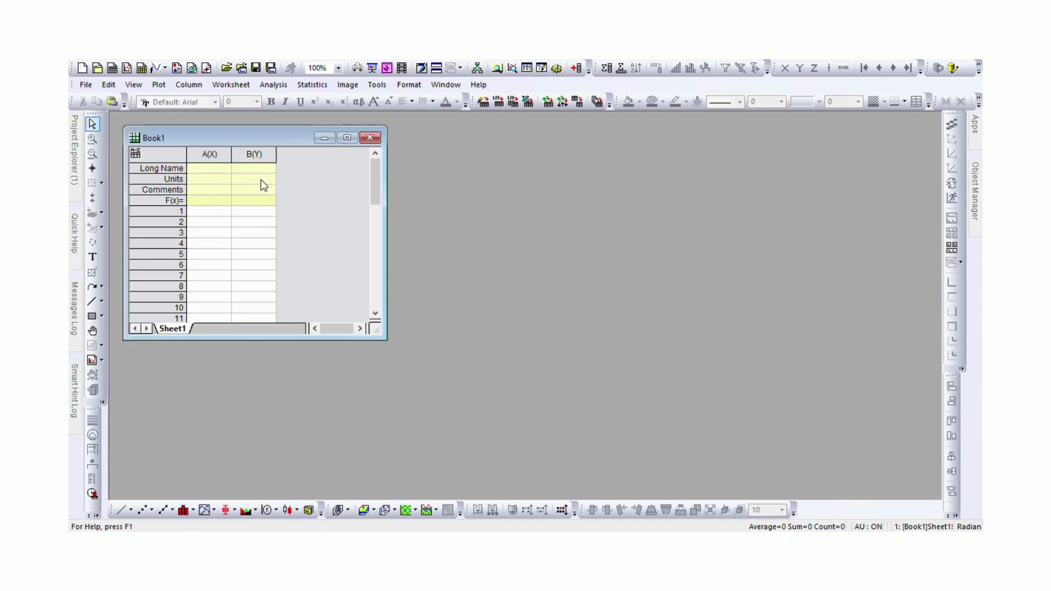
Paste the copied X data into column A and the Y data into column B, starting at row 1, and widen column B
{"action": "left_click", "coordinate": [209, 214]}
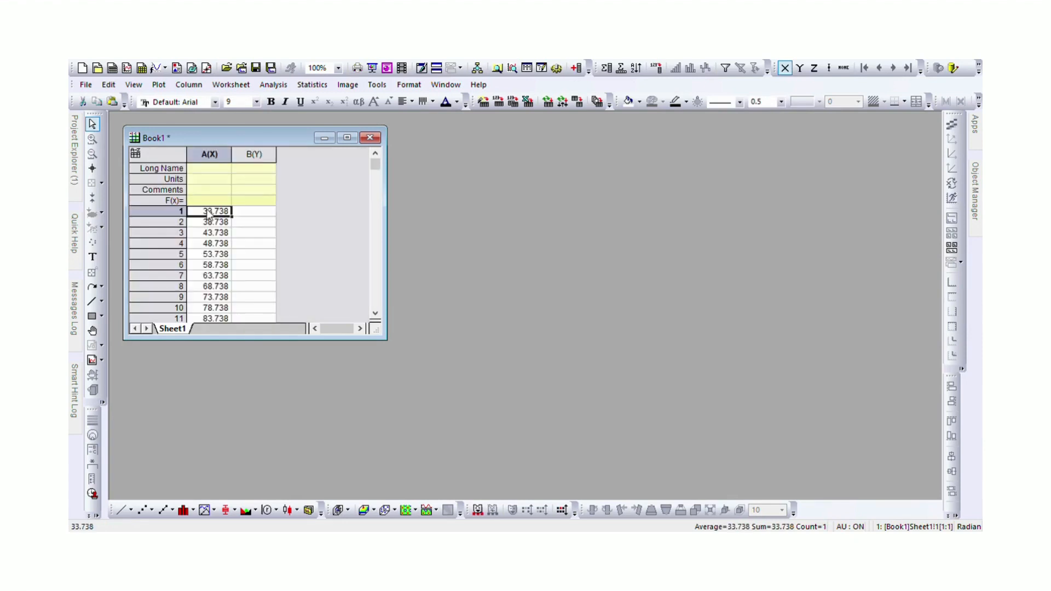
{"action": "left_click", "coordinate": [257, 215]}
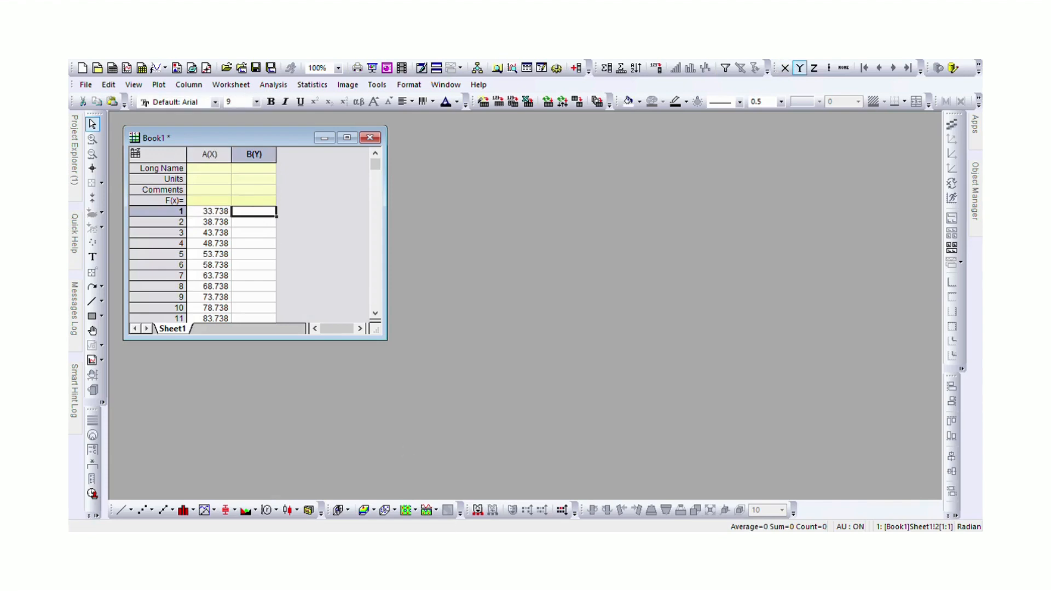
{"action": "key", "text": "alt+Tab"}
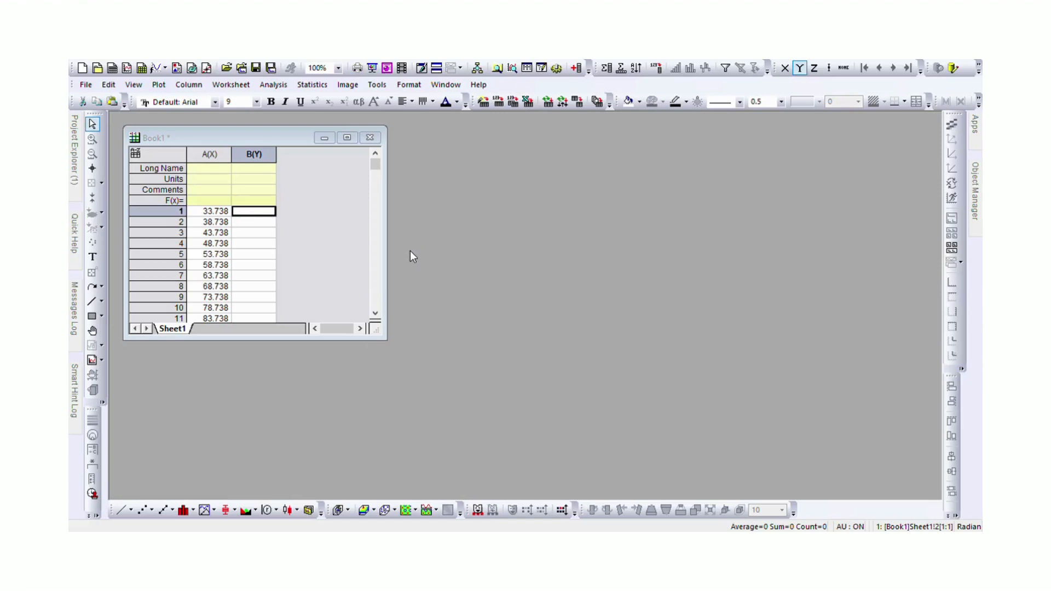
{"action": "left_click", "coordinate": [451, 64]}
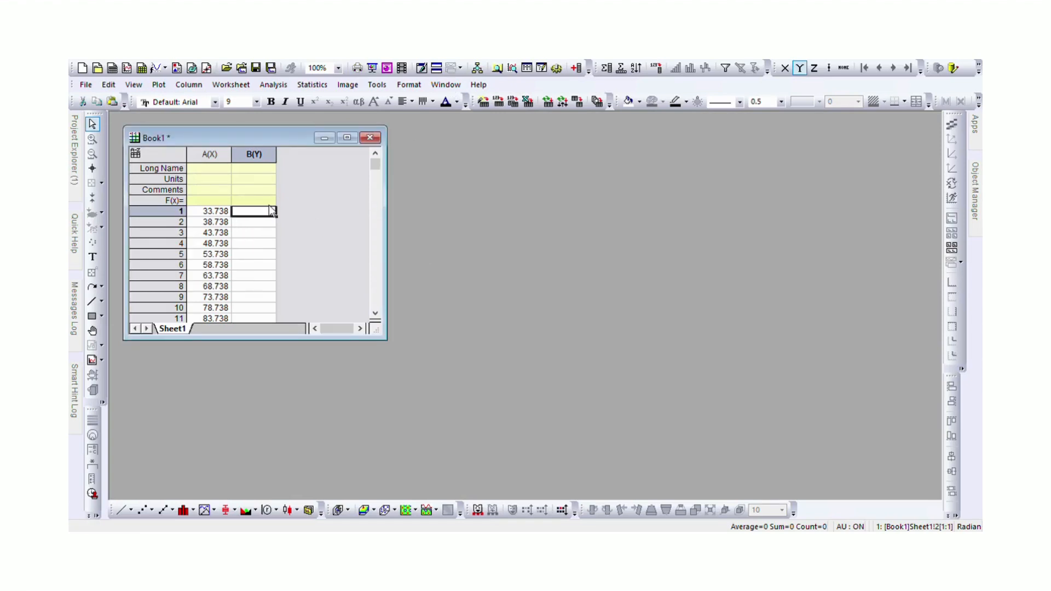
{"action": "key", "text": "ctrl+v"}
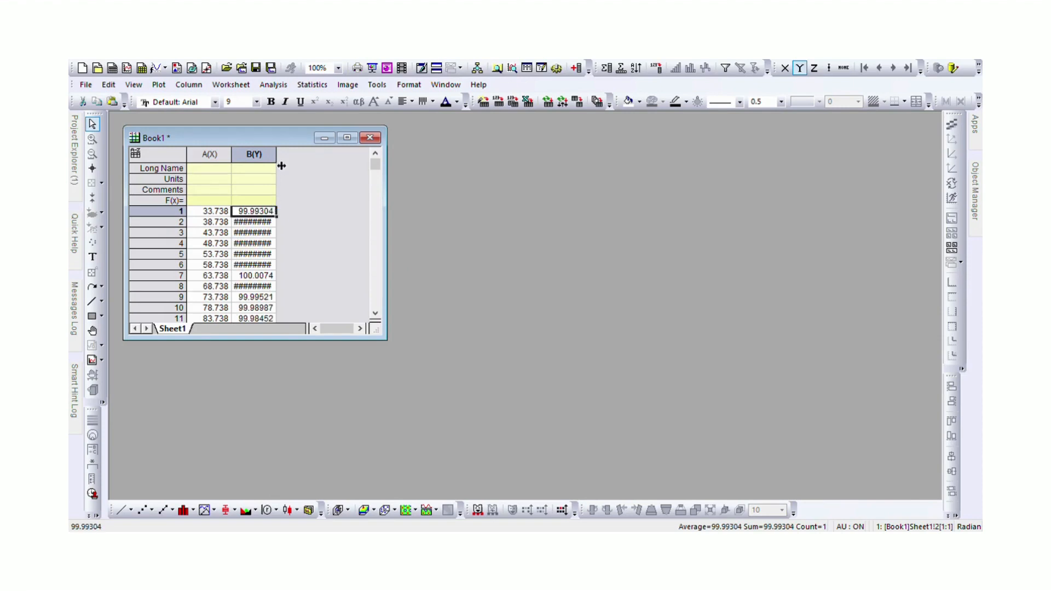
{"action": "left_click_drag", "start_coordinate": [281, 161], "coordinate": [300, 162]}
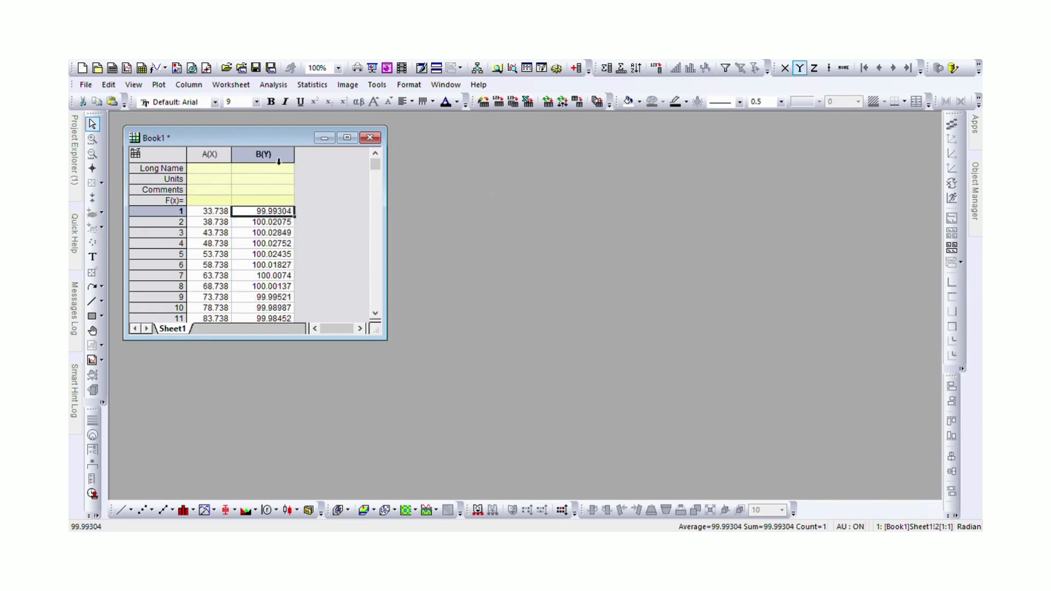
Plot columns A and B together as a line graph
{"action": "left_click", "coordinate": [226, 164]}
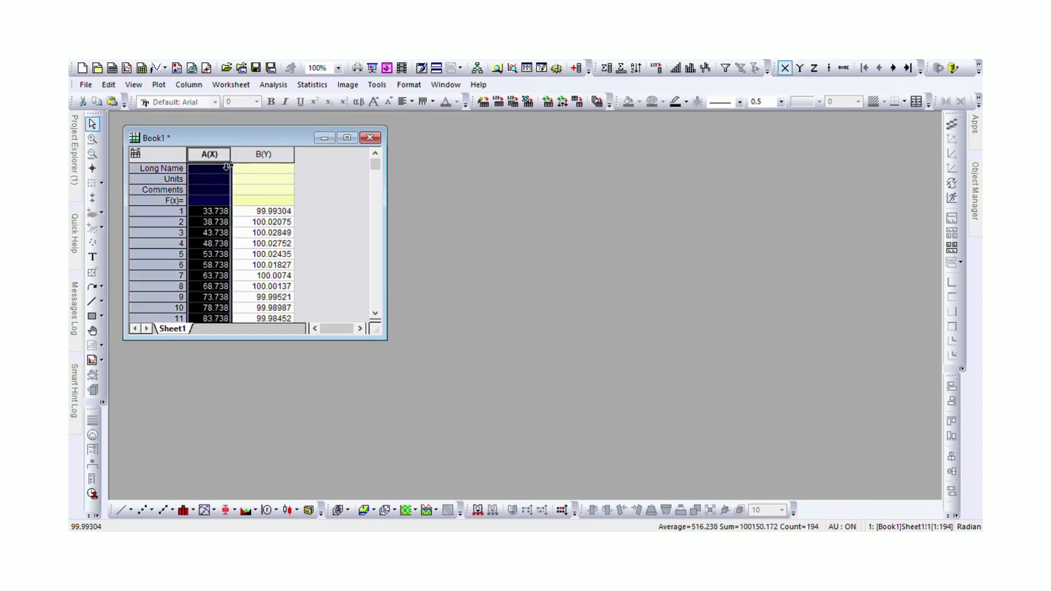
{"action": "left_click", "coordinate": [266, 159], "text": "shift"}
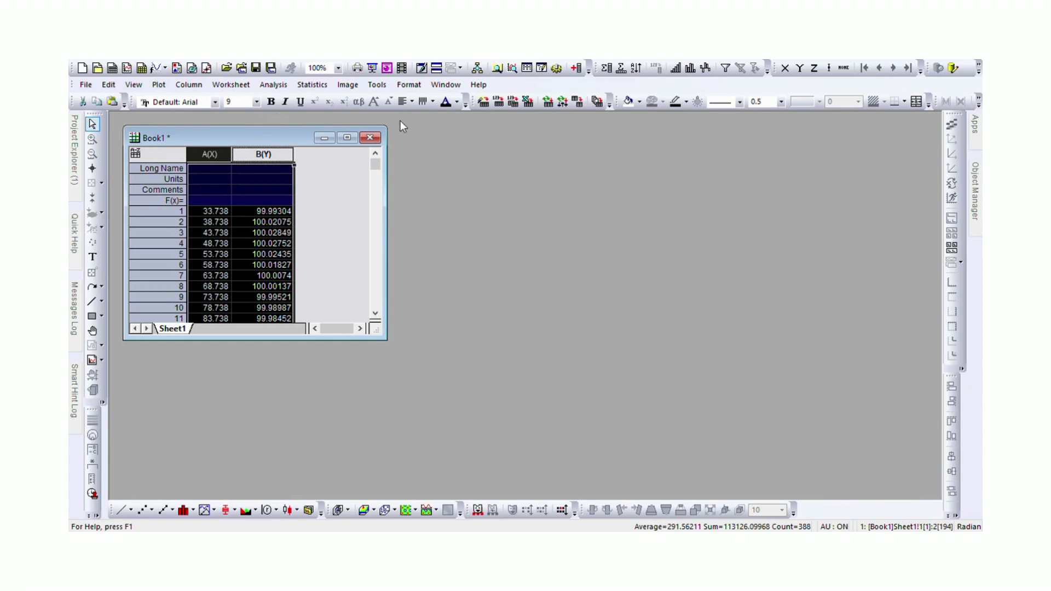
{"action": "left_click", "coordinate": [159, 85]}
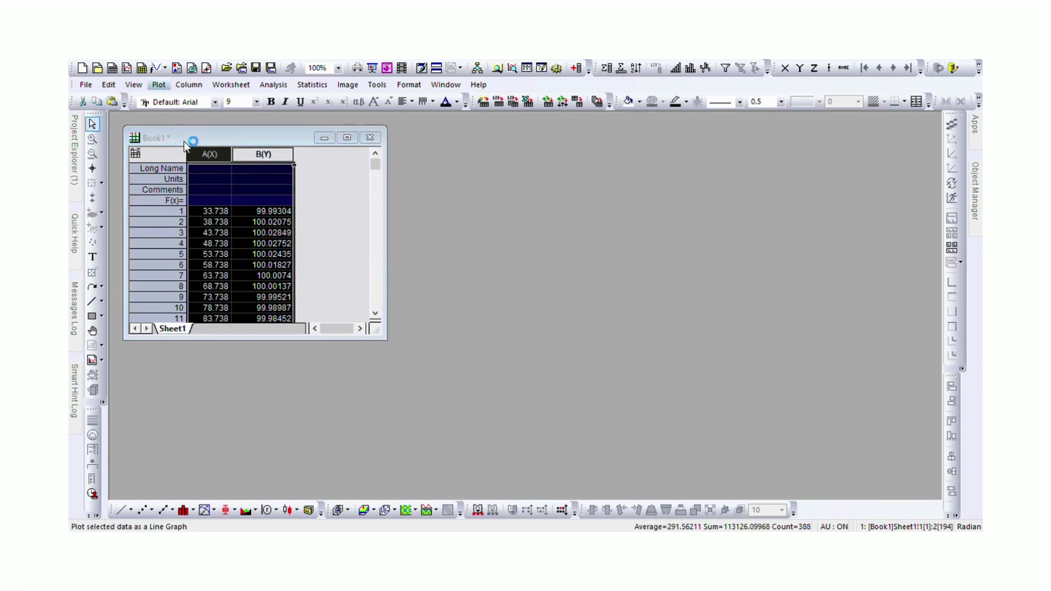
{"action": "left_click", "coordinate": [198, 210]}
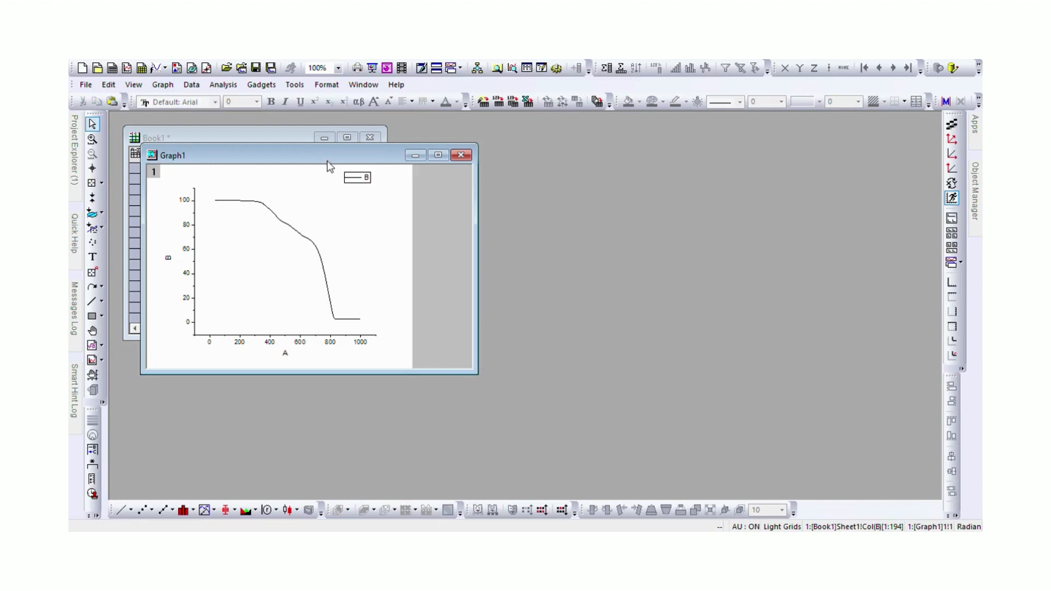
Place the graph window beside the worksheet, enlarge it and maximize it
{"action": "left_click_drag", "start_coordinate": [325, 156], "coordinate": [583, 154]}
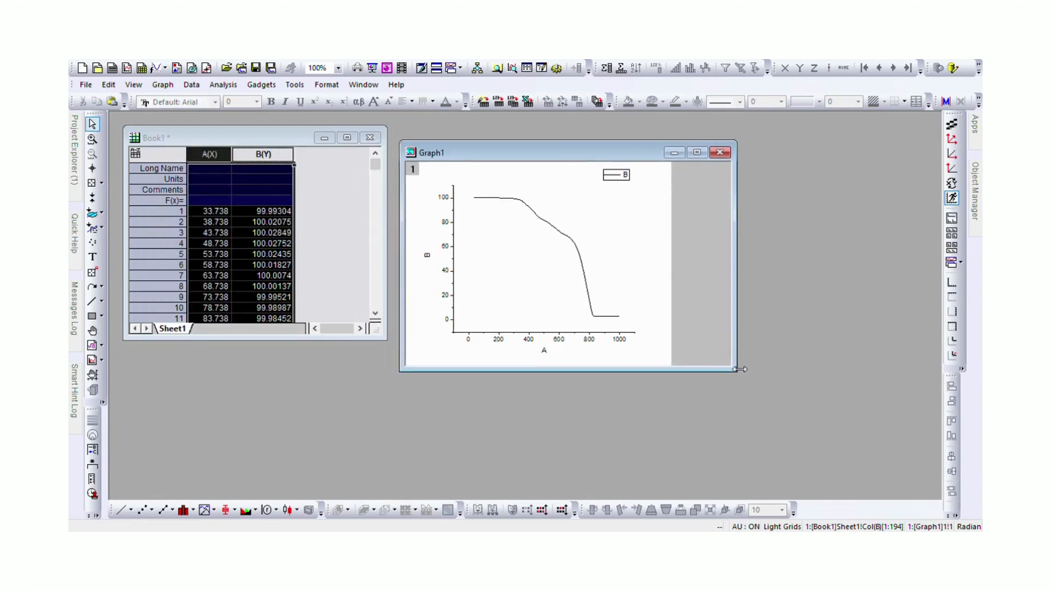
{"action": "left_click_drag", "start_coordinate": [738, 374], "coordinate": [779, 411]}
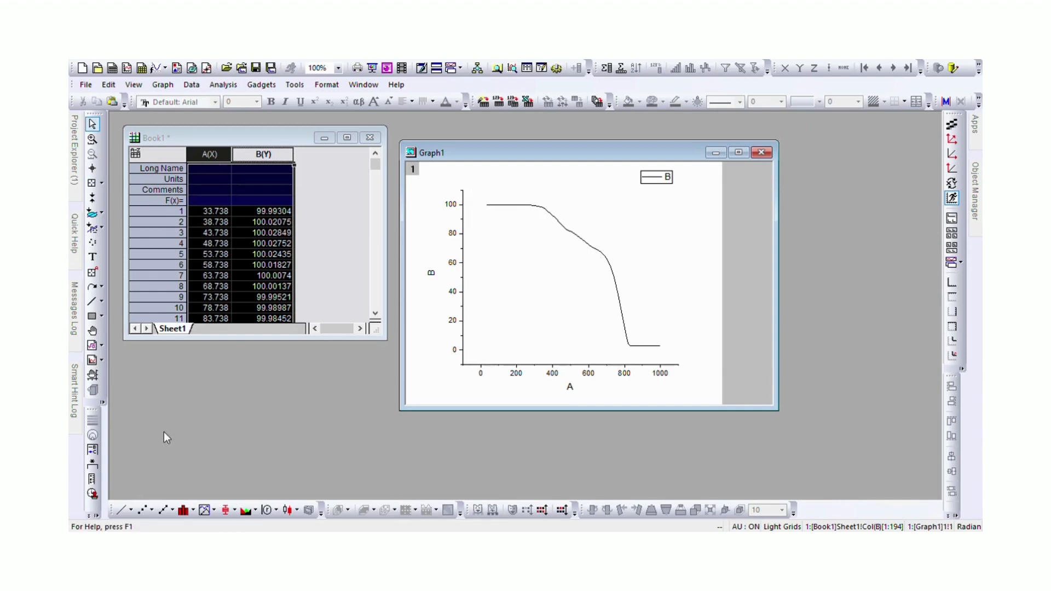
{"action": "left_click", "coordinate": [125, 515]}
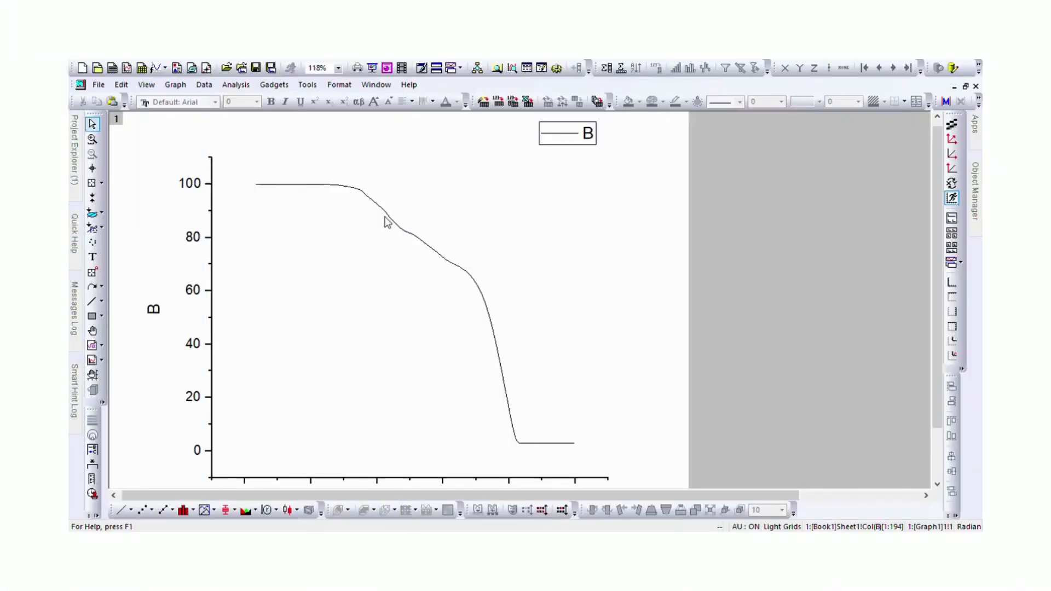
{"action": "scroll", "coordinate": [386, 221], "scroll_direction": "up", "scroll_amount": 2}
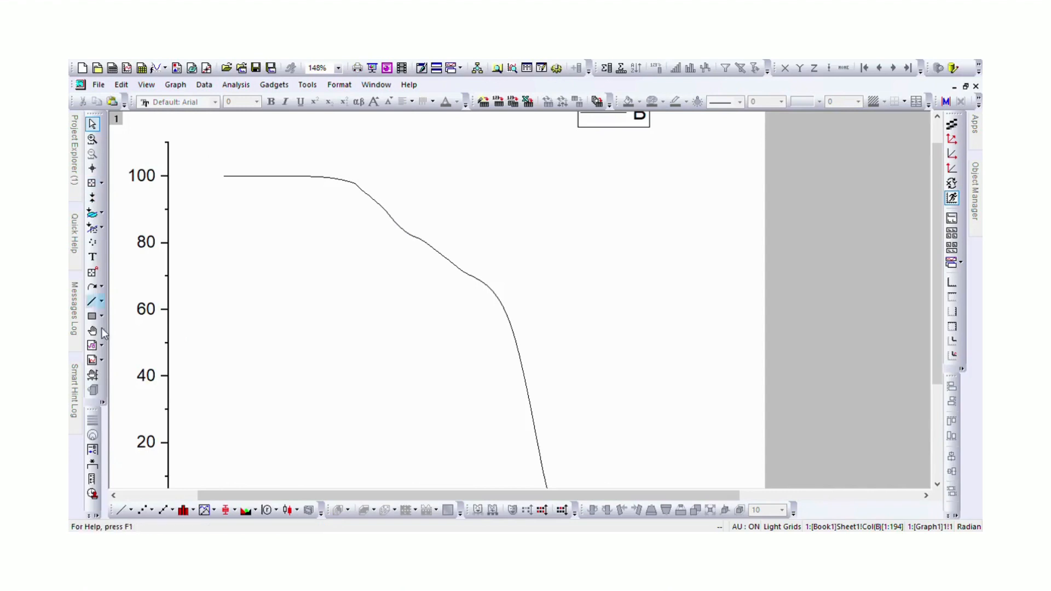
Draw a straight, nearly horizontal line along the curve's initial plateau at 100 and extend it past the start of the drop
{"action": "left_click", "coordinate": [91, 301]}
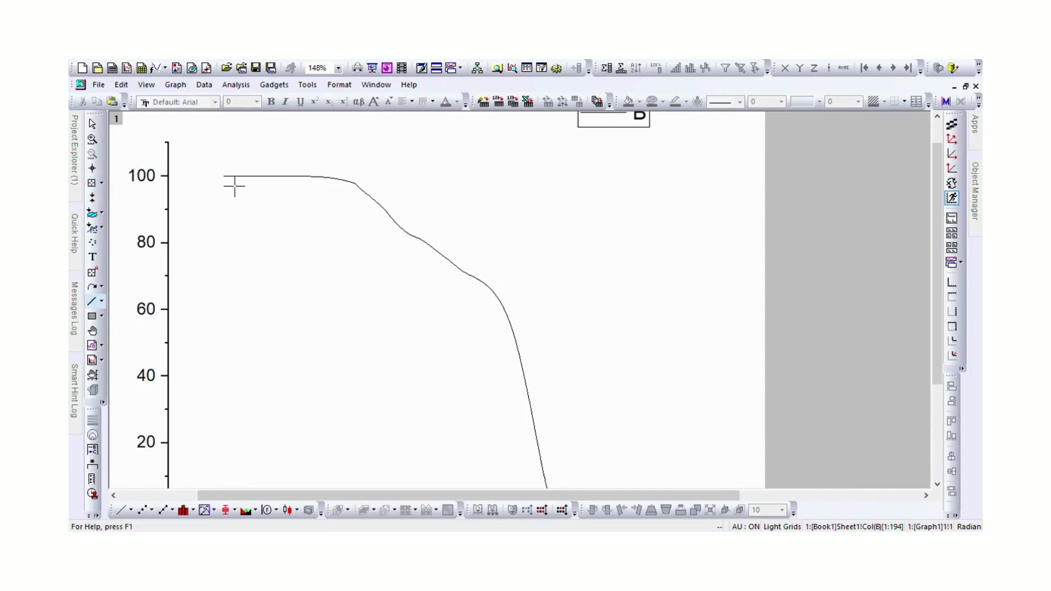
{"action": "left_click_drag", "start_coordinate": [235, 186], "coordinate": [457, 178]}
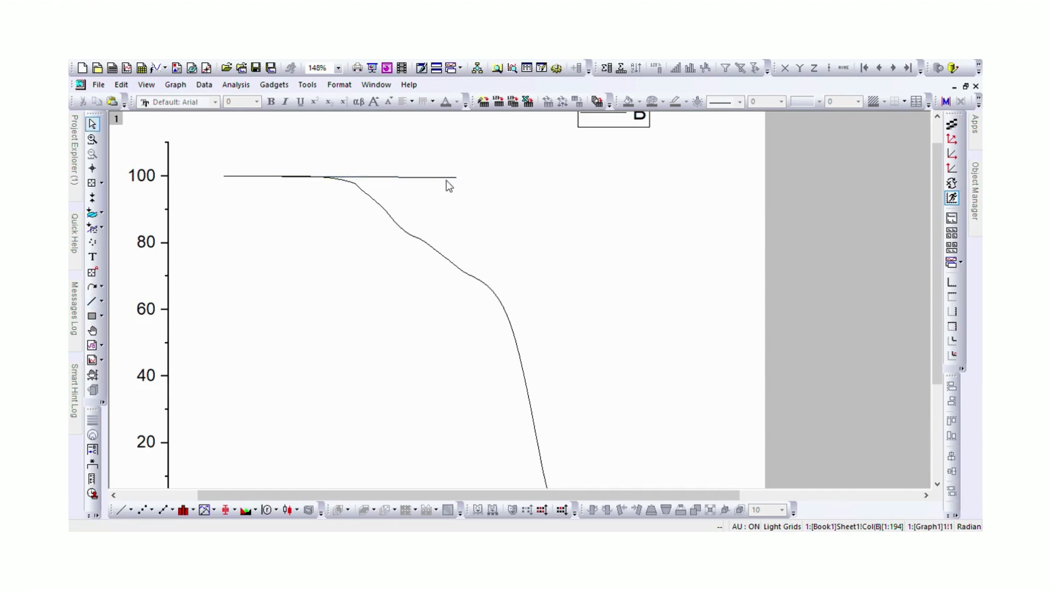
{"action": "left_click", "coordinate": [457, 179]}
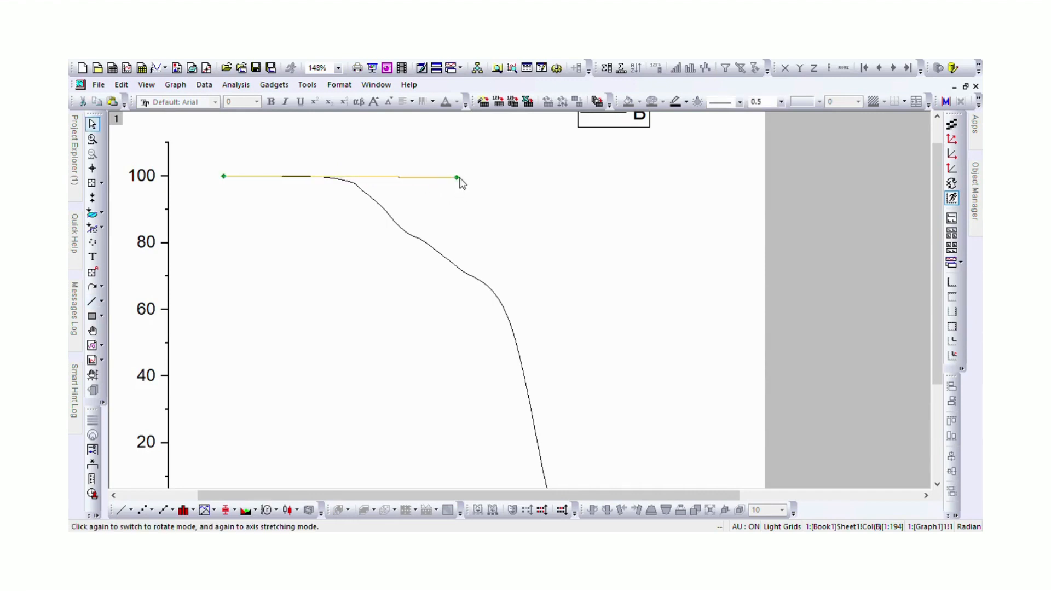
{"action": "left_click_drag", "start_coordinate": [464, 183], "coordinate": [467, 185]}
Read the curve's coordinates with the Screen Reader where it starts to fall away from the 100 plateau
{"action": "left_click", "coordinate": [93, 139]}
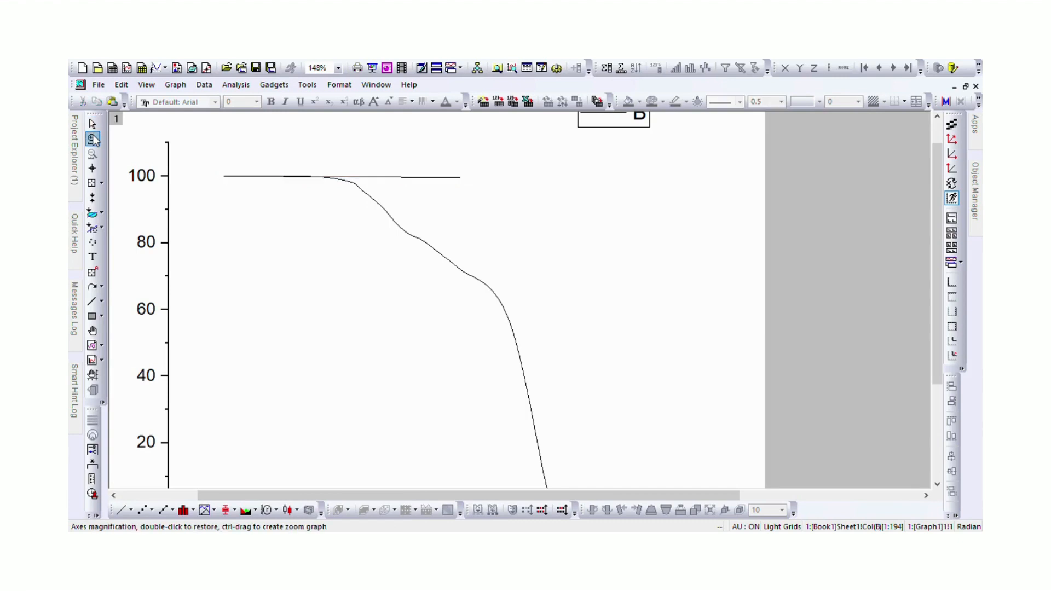
{"action": "left_click", "coordinate": [93, 170]}
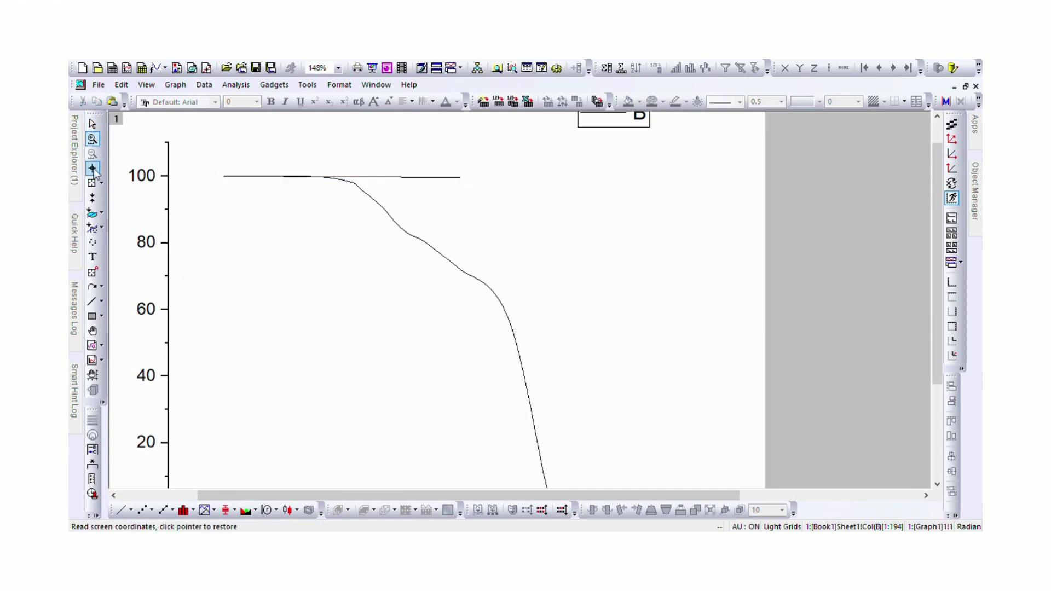
{"action": "scroll", "coordinate": [399, 215], "scroll_direction": "up", "scroll_amount": 1}
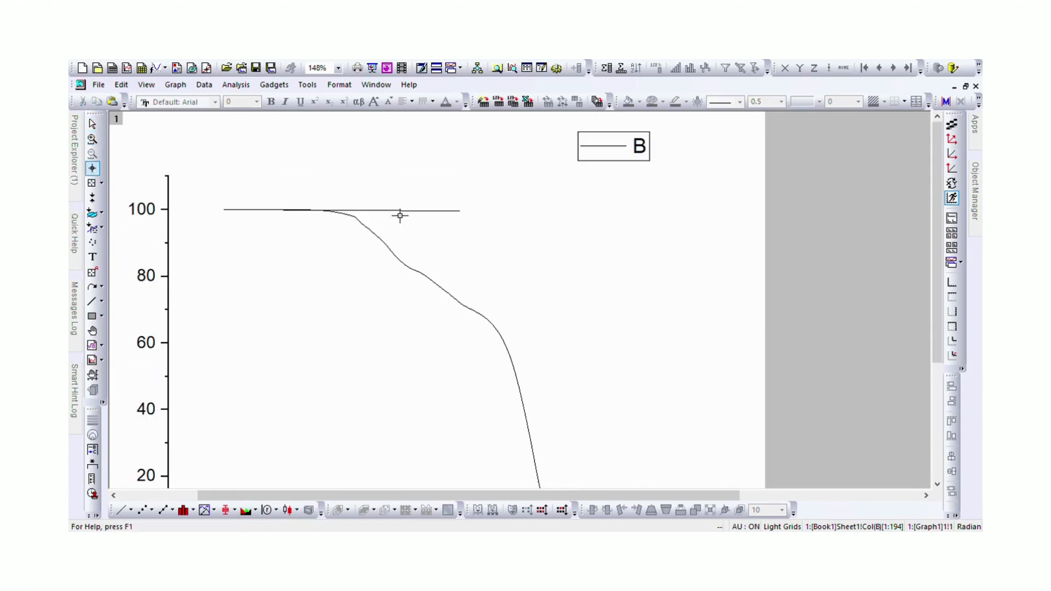
{"action": "left_click", "coordinate": [337, 220]}
Add the text label "100 %" and place it just above the end of the plateau line
{"action": "left_click", "coordinate": [93, 258]}
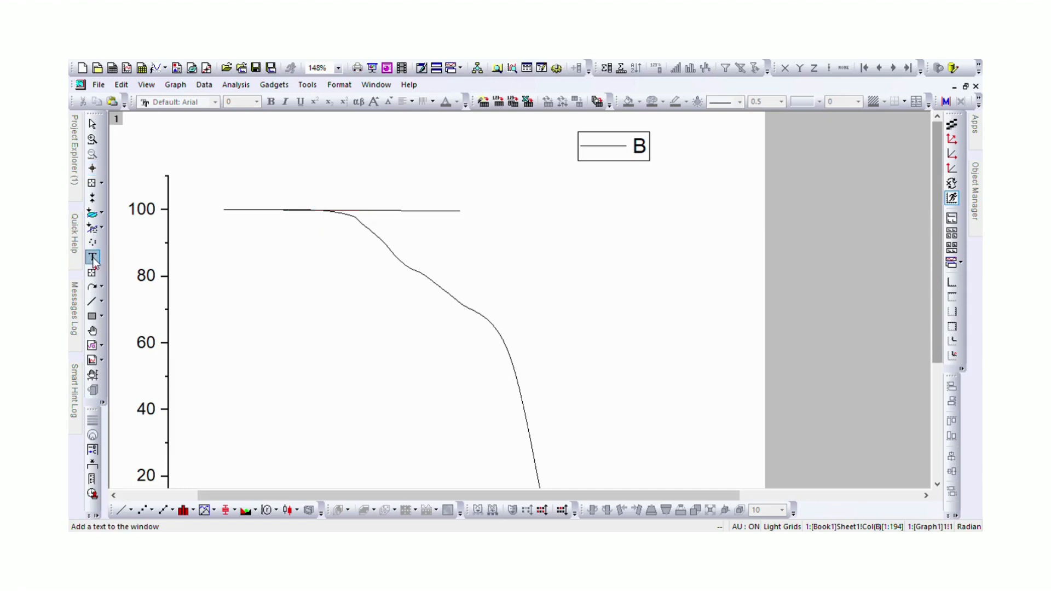
{"action": "left_click", "coordinate": [432, 220]}
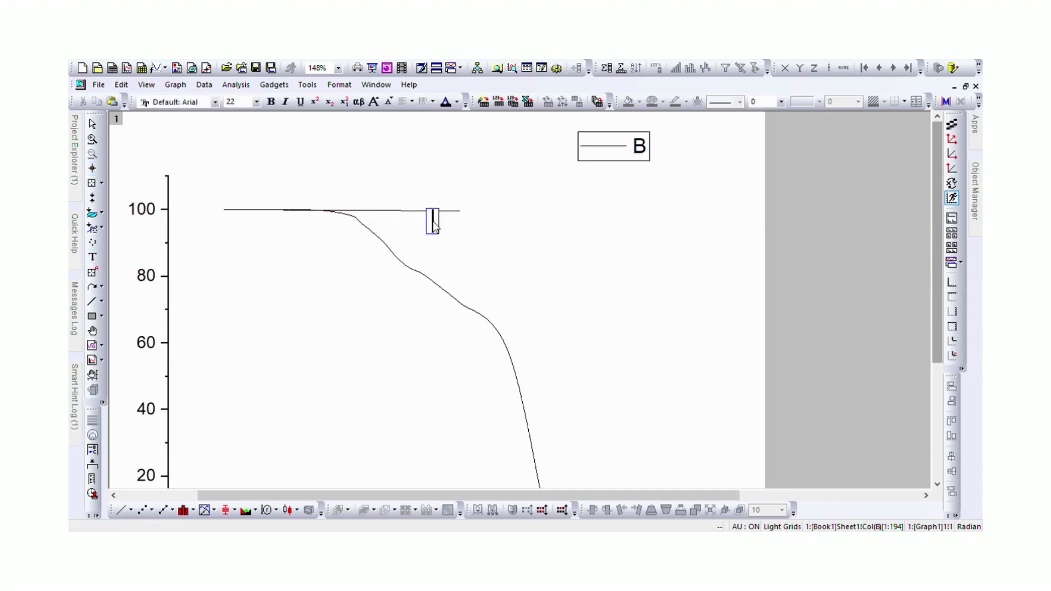
{"action": "type", "text": "100"}
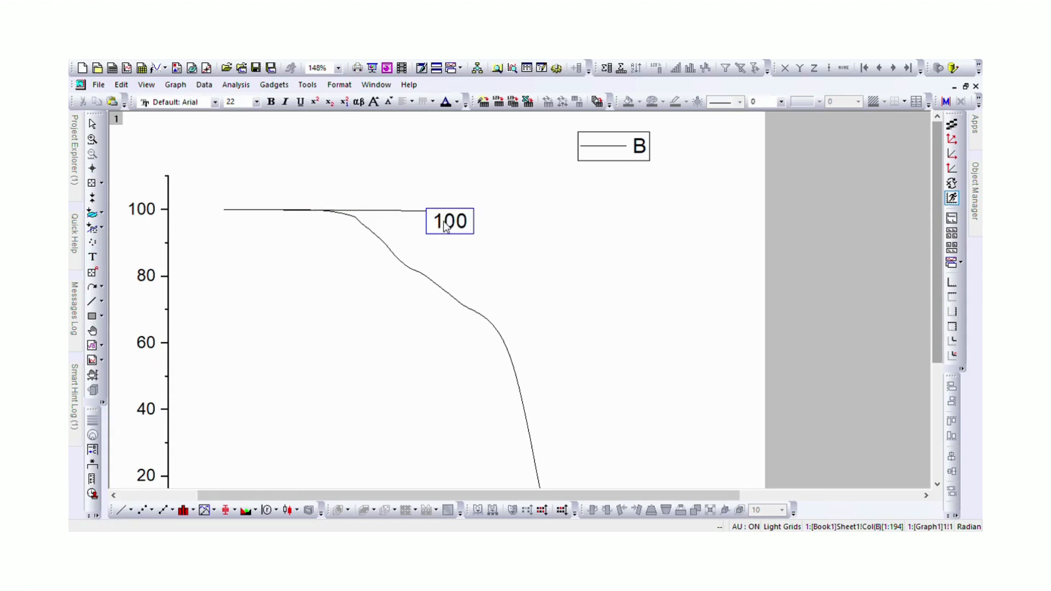
{"action": "type", "text": " %"}
{"action": "left_click", "coordinate": [534, 237]}
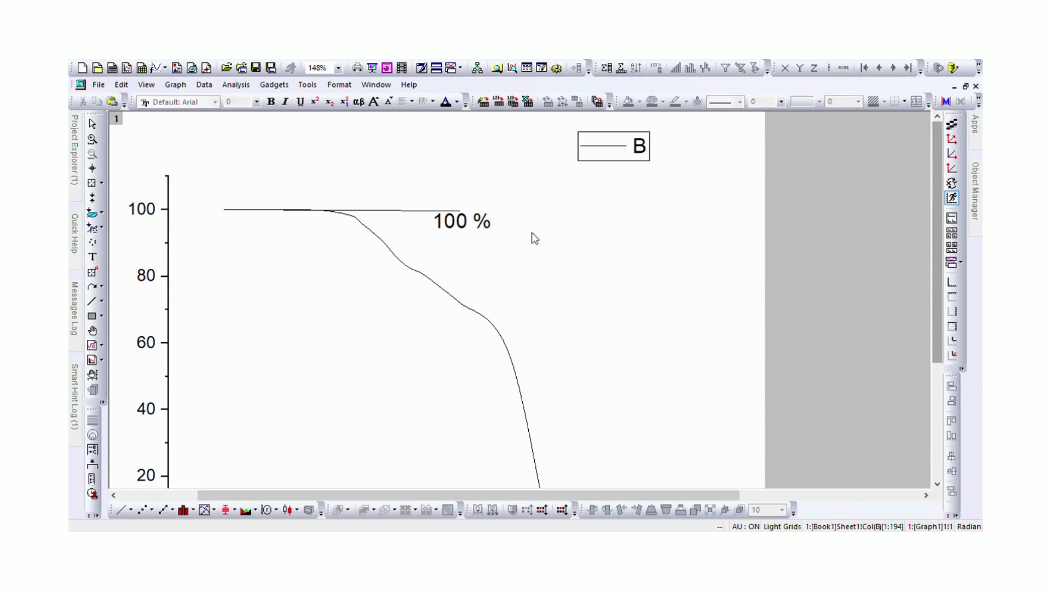
{"action": "left_click", "coordinate": [486, 229]}
{"action": "left_click_drag", "start_coordinate": [481, 228], "coordinate": [471, 203]}
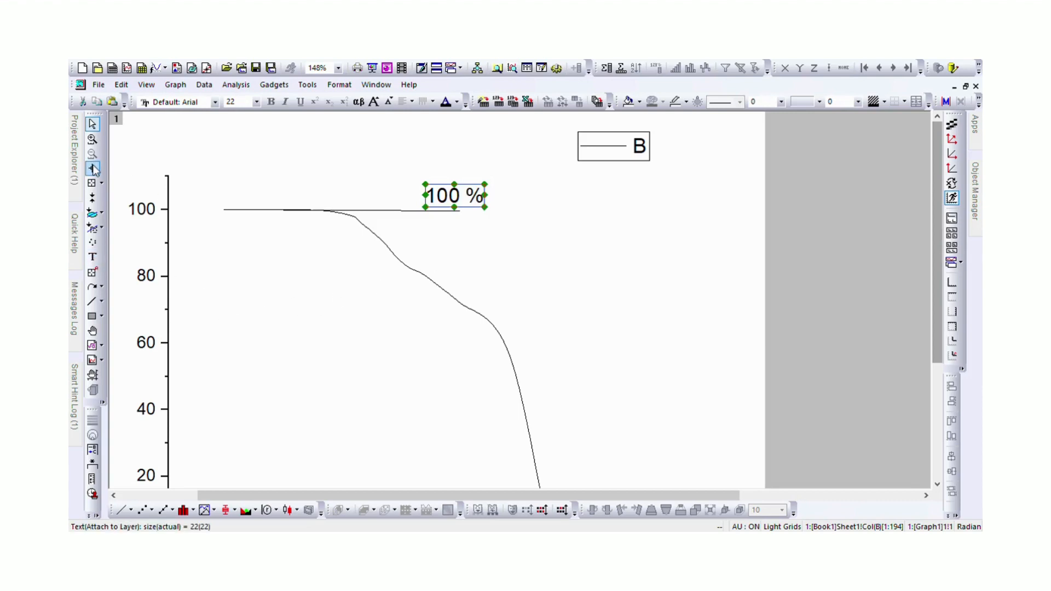
Draw a horizontal line through the curve's first inflection, just above 80 on the Y axis, and read the coordinates where they cross
{"action": "left_click", "coordinate": [92, 301]}
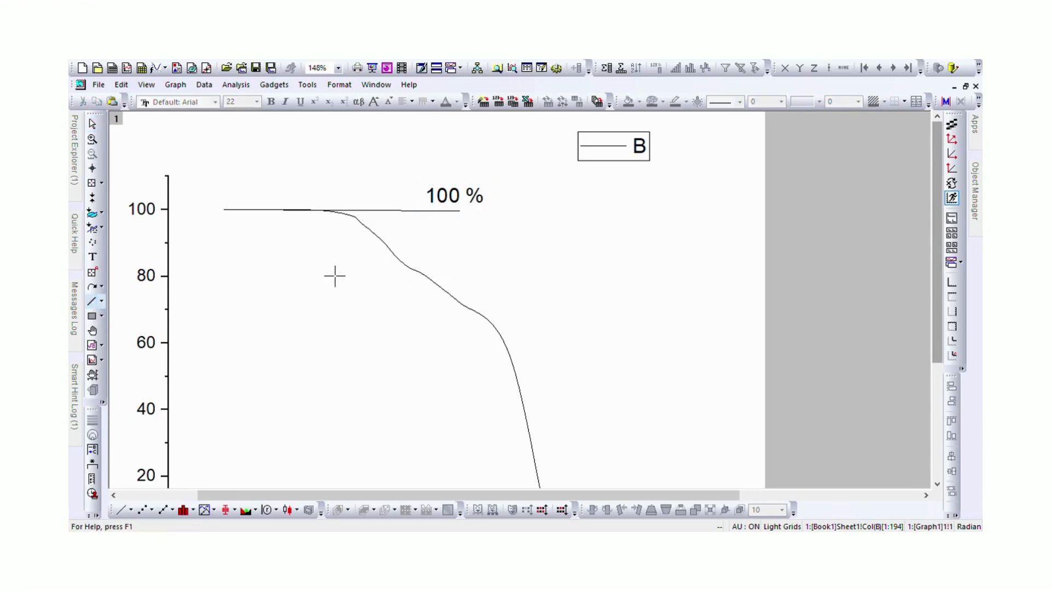
{"action": "left_click_drag", "start_coordinate": [285, 278], "coordinate": [569, 276]}
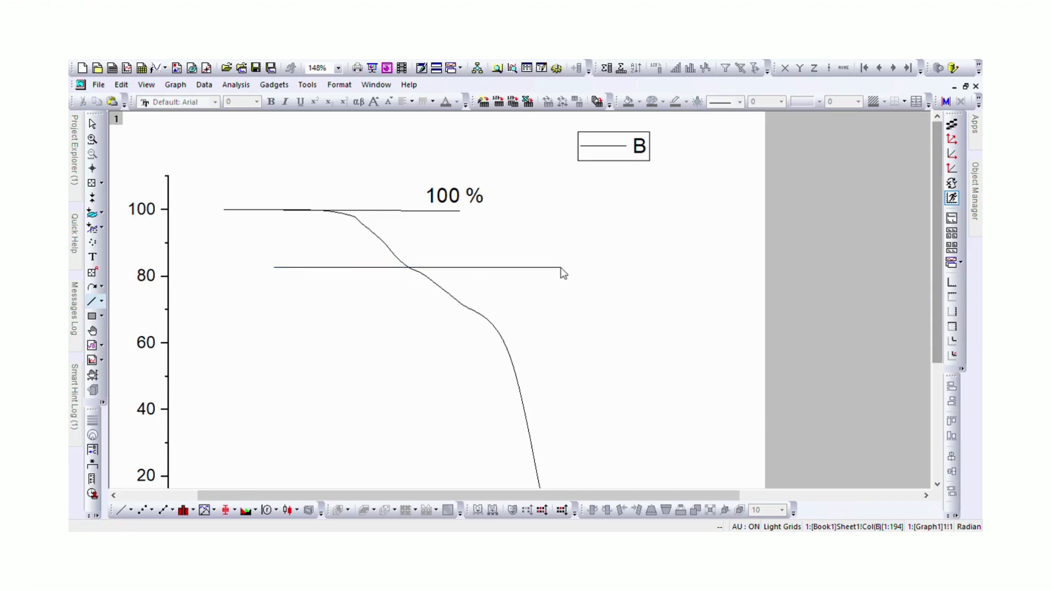
{"action": "left_click", "coordinate": [92, 169]}
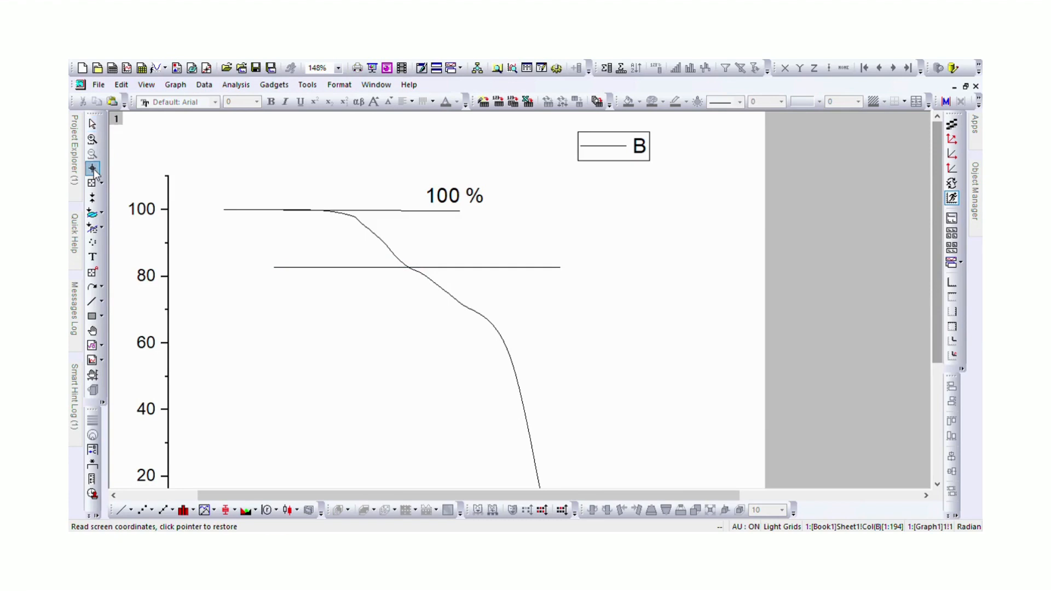
{"action": "left_click", "coordinate": [416, 277]}
{"action": "left_click", "coordinate": [92, 123]}
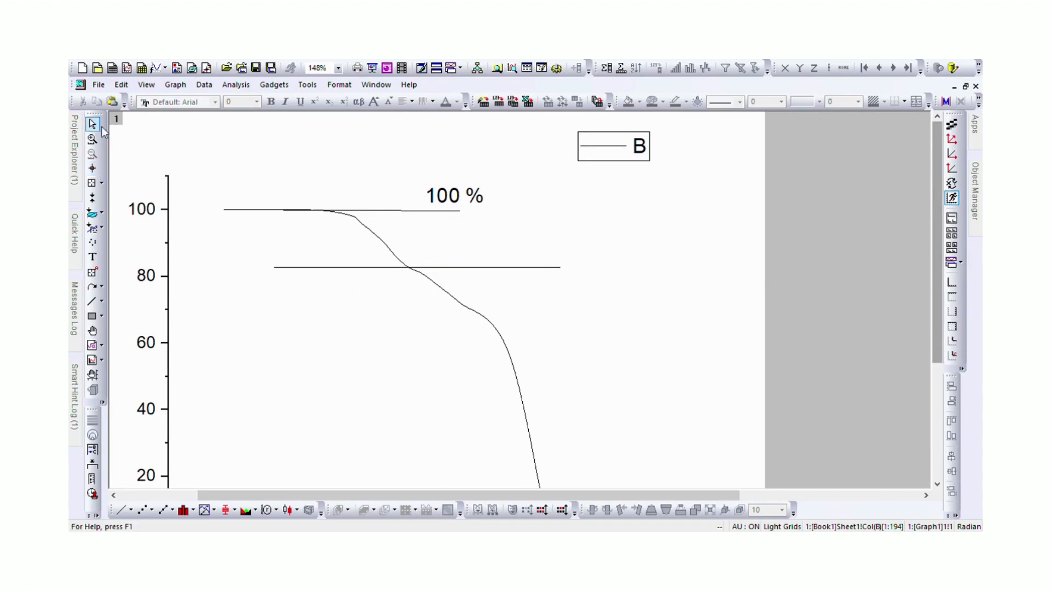
{"action": "scroll", "coordinate": [441, 263], "scroll_direction": "up", "scroll_amount": 1}
{"action": "scroll", "coordinate": [441, 264], "scroll_direction": "up", "scroll_amount": 1}
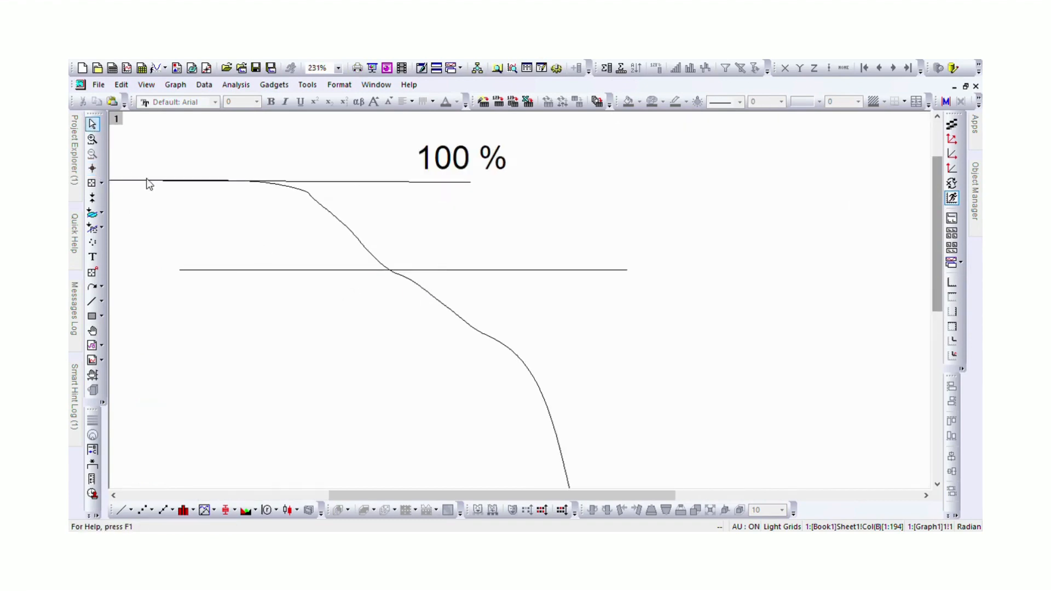
{"action": "left_click", "coordinate": [92, 170]}
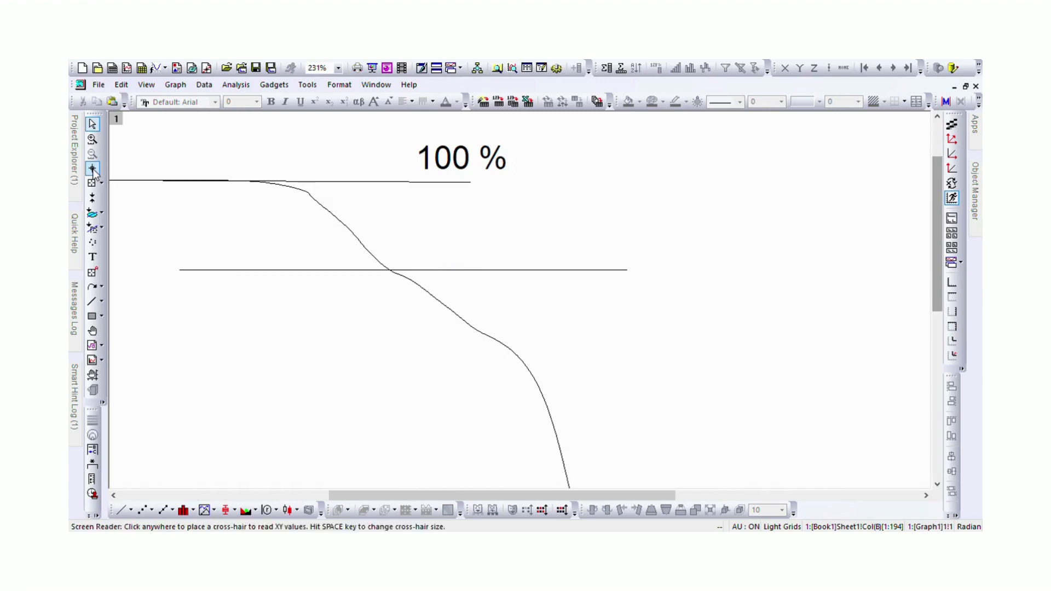
{"action": "left_click", "coordinate": [399, 279]}
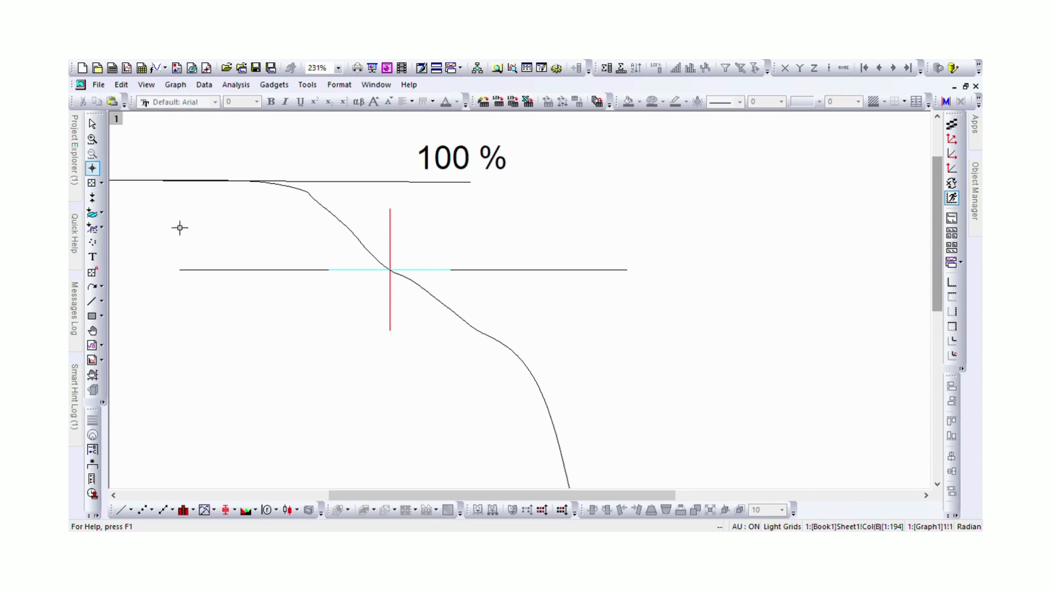
Add the text label "82,73 %" and place it at the free end of the horizontal line through the curve's first inflection
{"action": "left_click", "coordinate": [91, 256]}
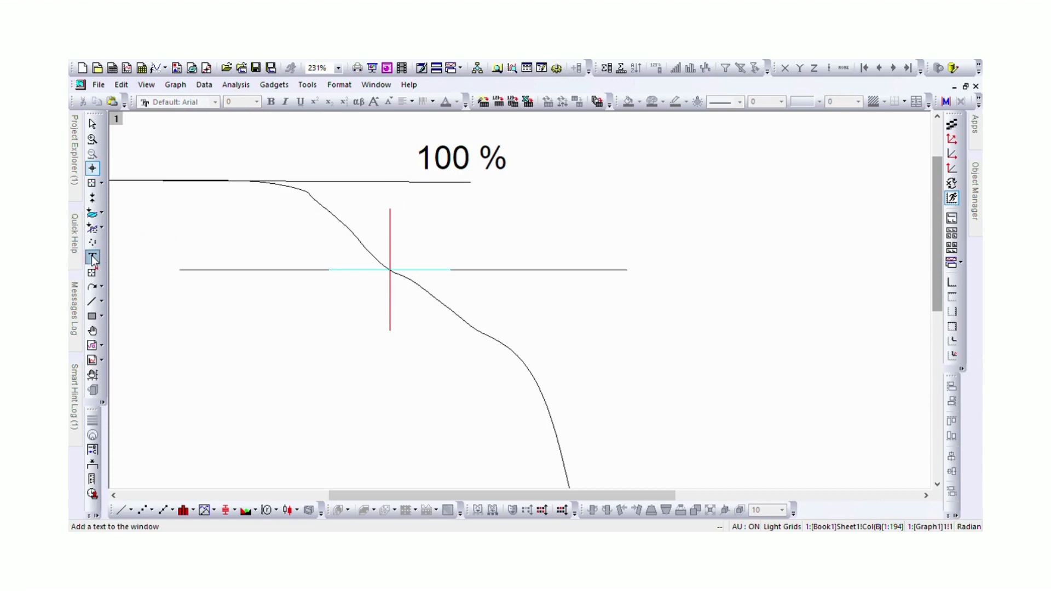
{"action": "left_click", "coordinate": [508, 244]}
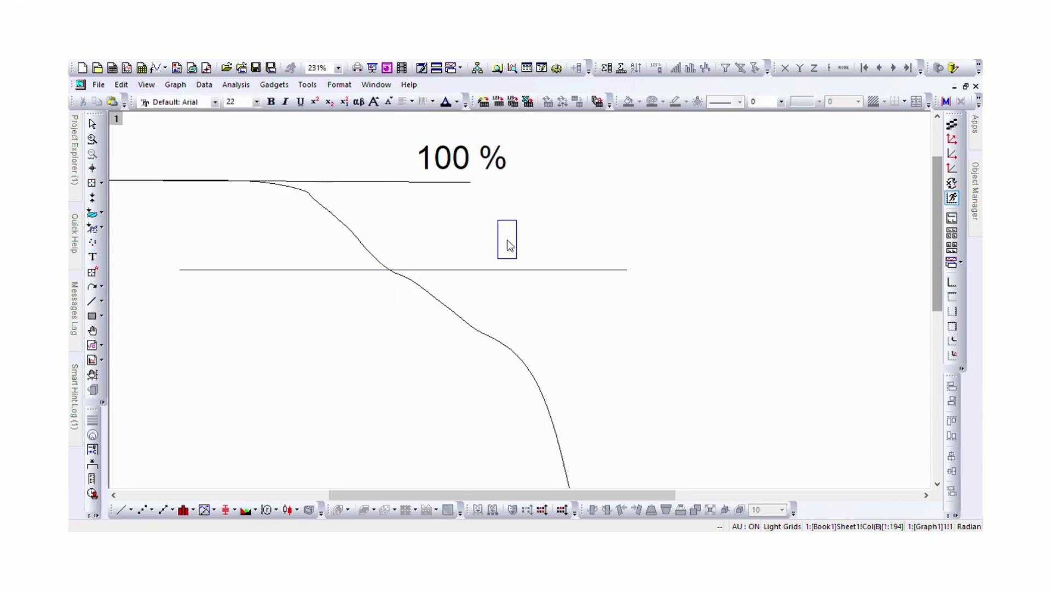
{"action": "type", "text": "82,"}
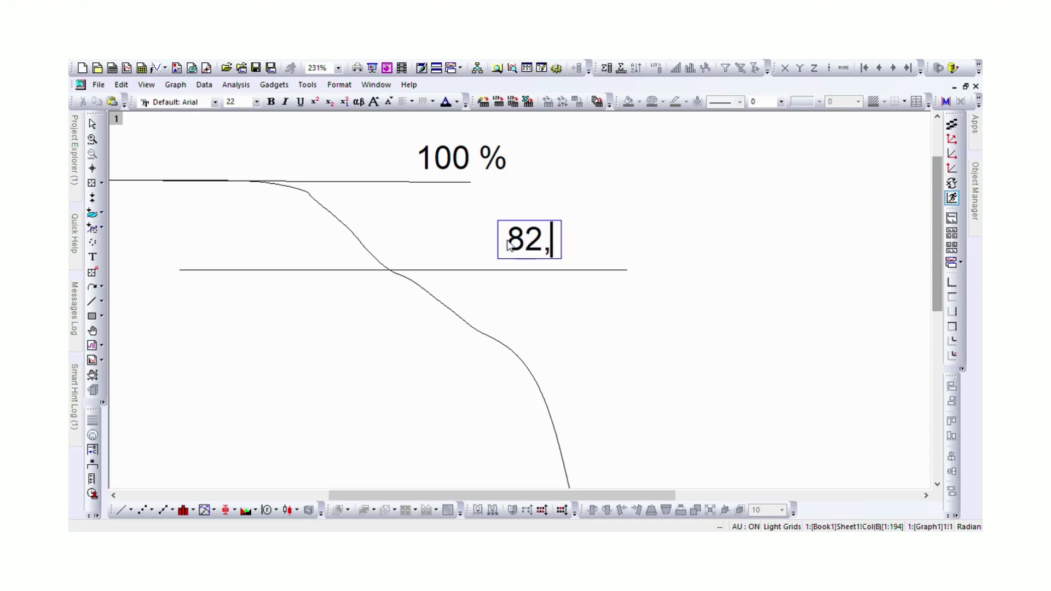
{"action": "type", "text": "73 "}
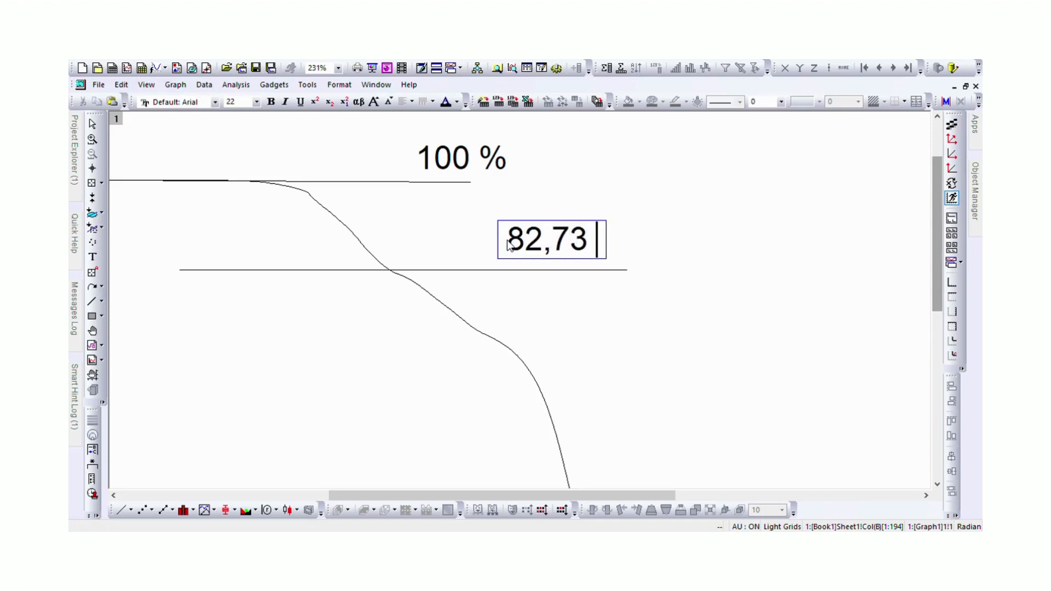
{"action": "type", "text": "%"}
{"action": "key", "text": "Return"}
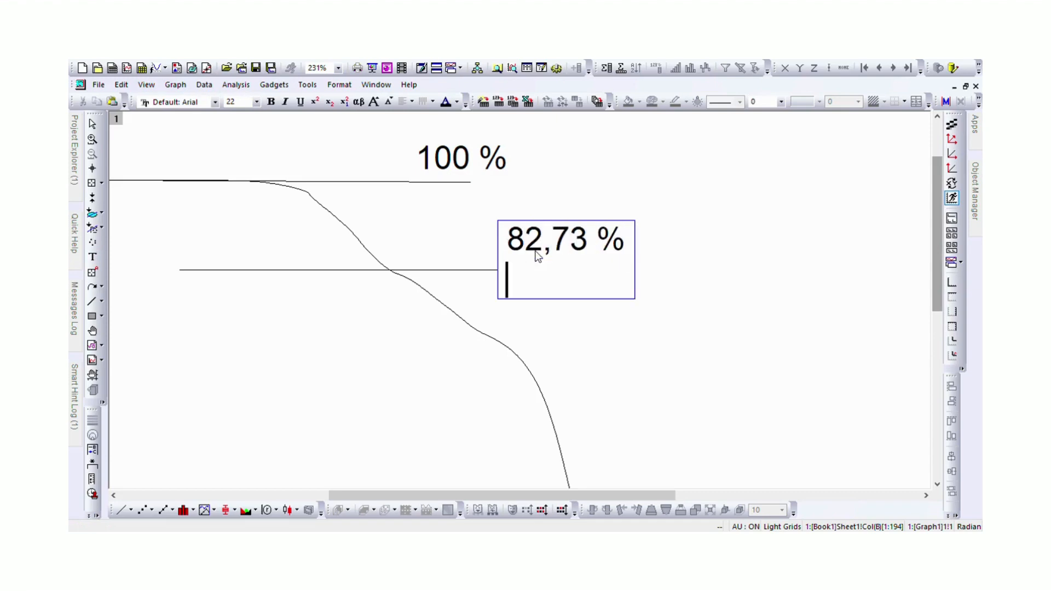
{"action": "key", "text": "BackSpace"}
{"action": "left_click", "coordinate": [698, 304]}
{"action": "left_click", "coordinate": [598, 243]}
{"action": "left_click_drag", "start_coordinate": [598, 243], "coordinate": [727, 277]}
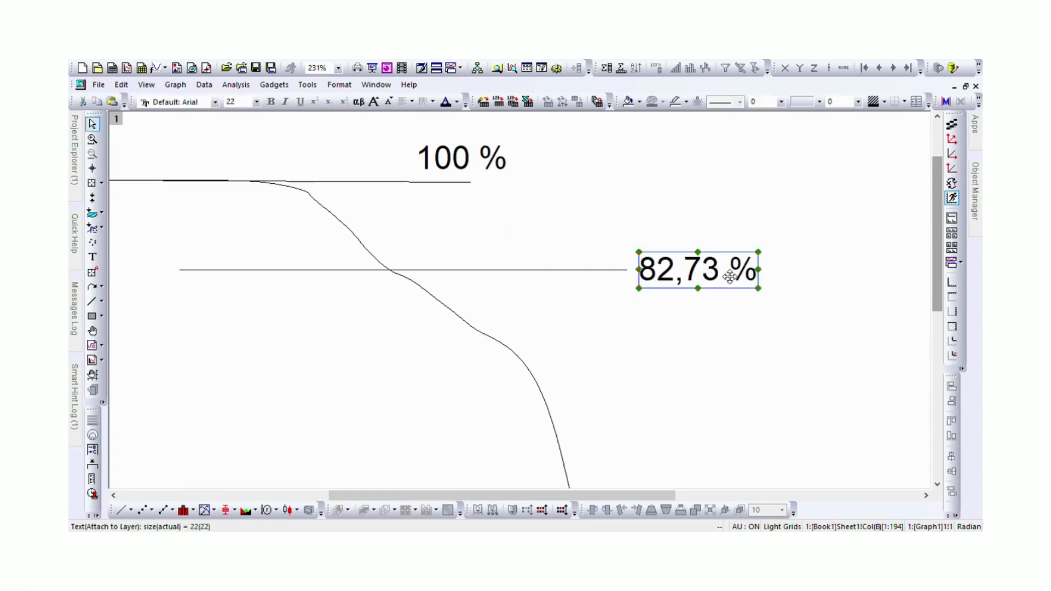
{"action": "left_click", "coordinate": [408, 222]}
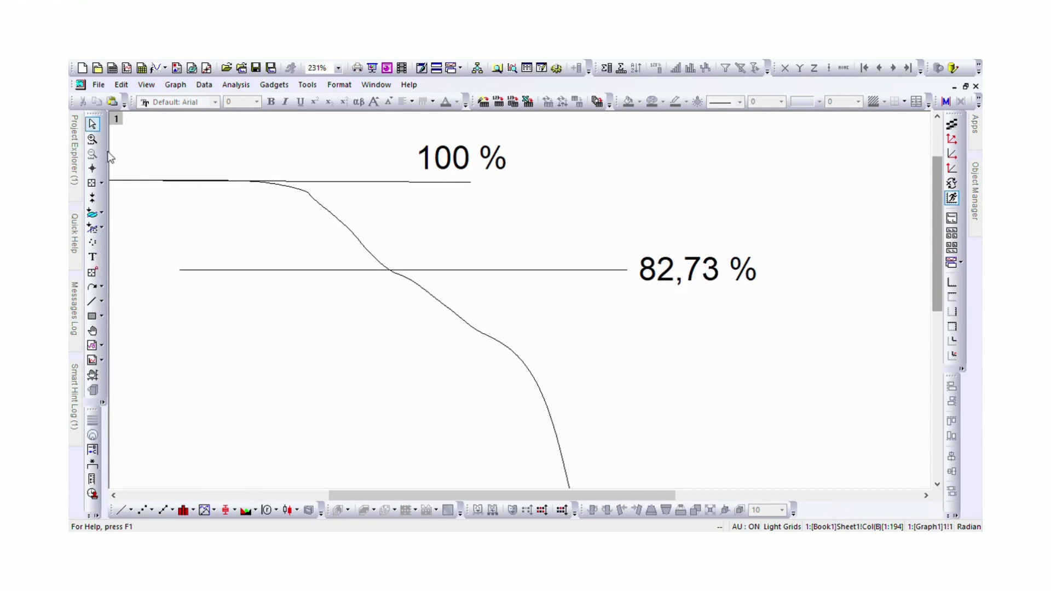
Add the text label "17,27" between the 100 % and 82,73 % lines and shift it slightly away from the curve
{"action": "left_click", "coordinate": [93, 256]}
{"action": "left_click", "coordinate": [409, 230]}
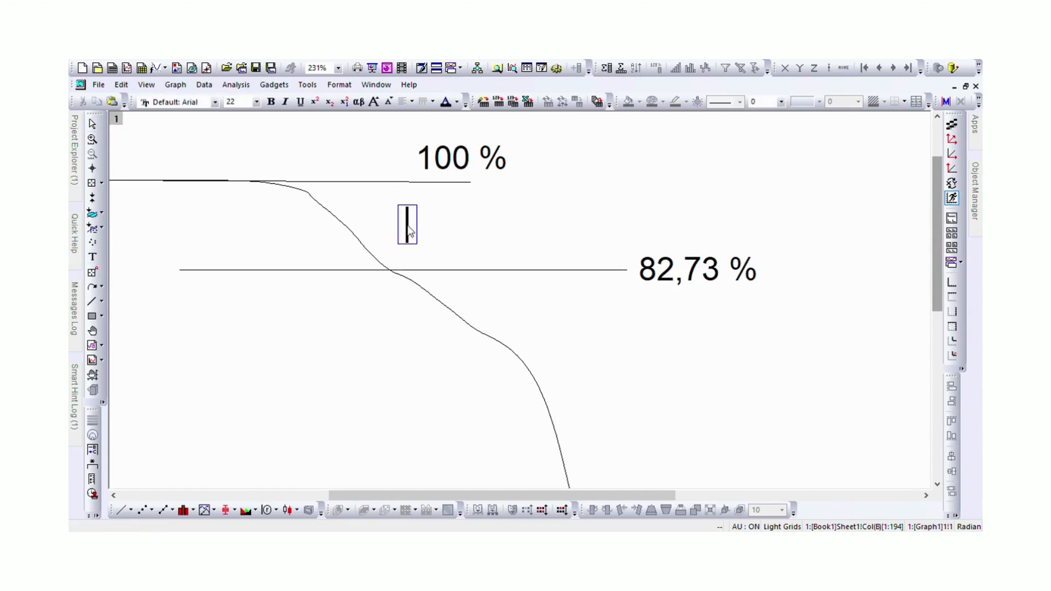
{"action": "type", "text": "17,27"}
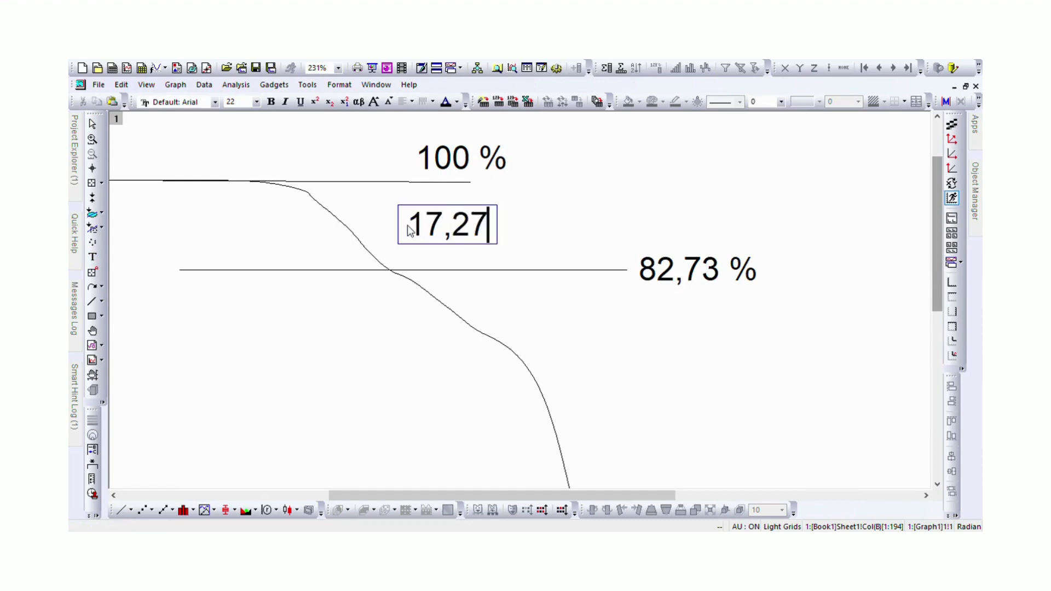
{"action": "left_click", "coordinate": [557, 189]}
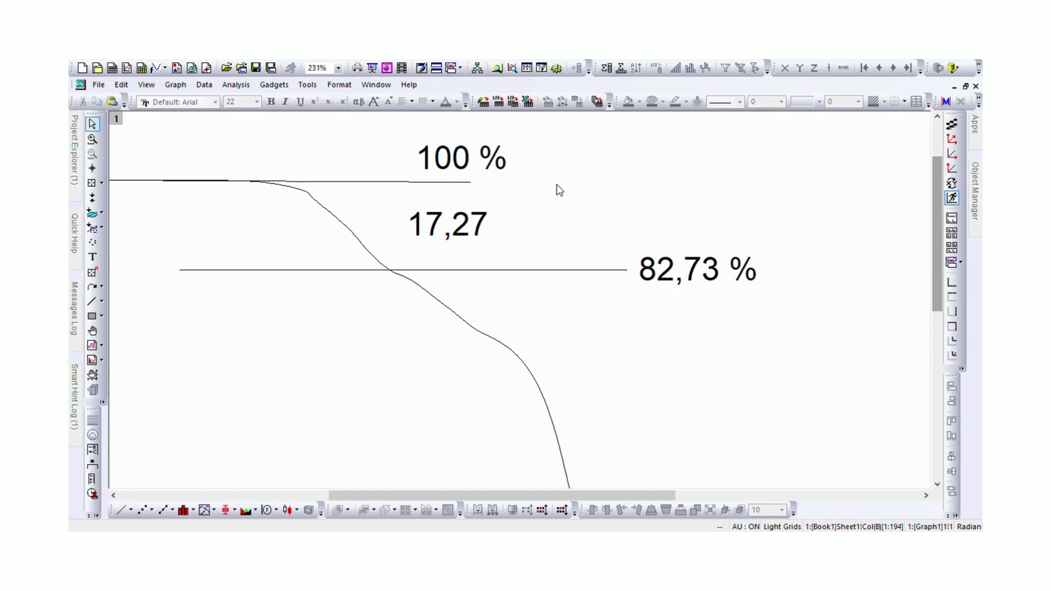
{"action": "left_click", "coordinate": [485, 219]}
{"action": "left_click_drag", "start_coordinate": [471, 230], "coordinate": [510, 233]}
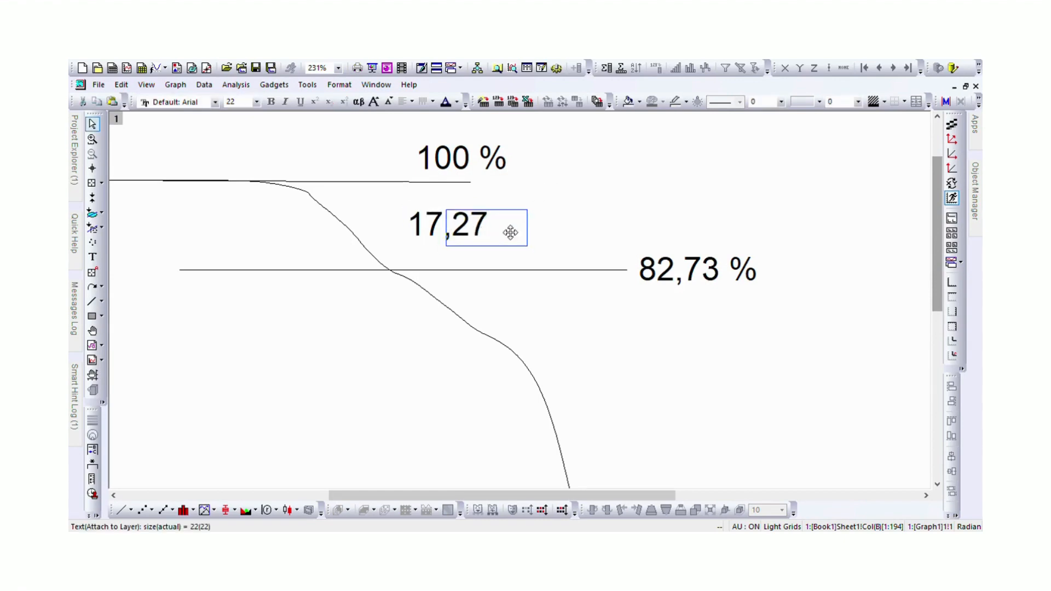
{"action": "left_click", "coordinate": [711, 221]}
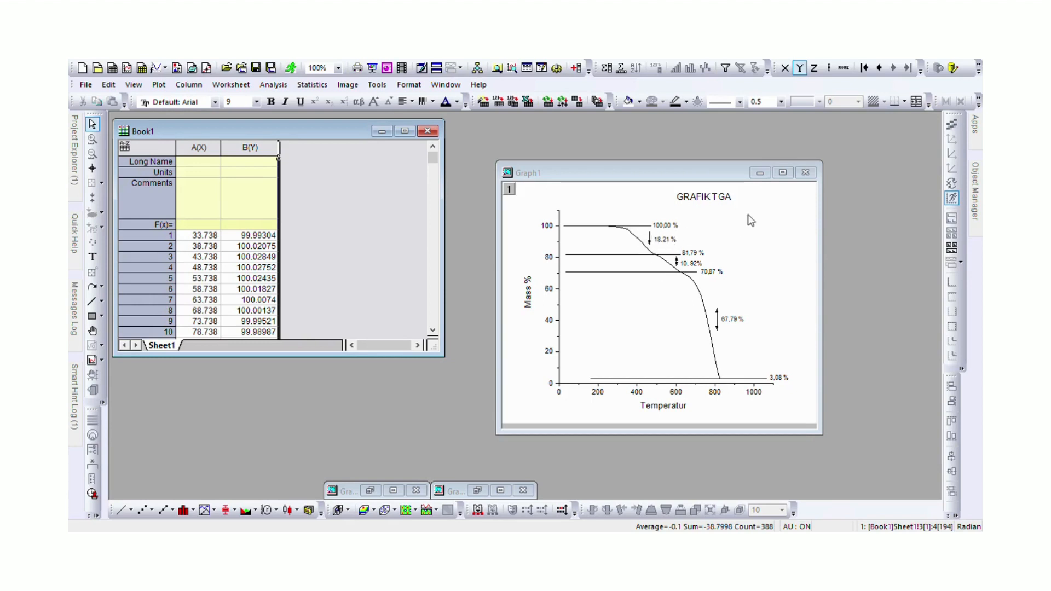
Activate the Graph1 window containing the fully labelled GRAFIK TGA plot
{"action": "left_click", "coordinate": [777, 178]}
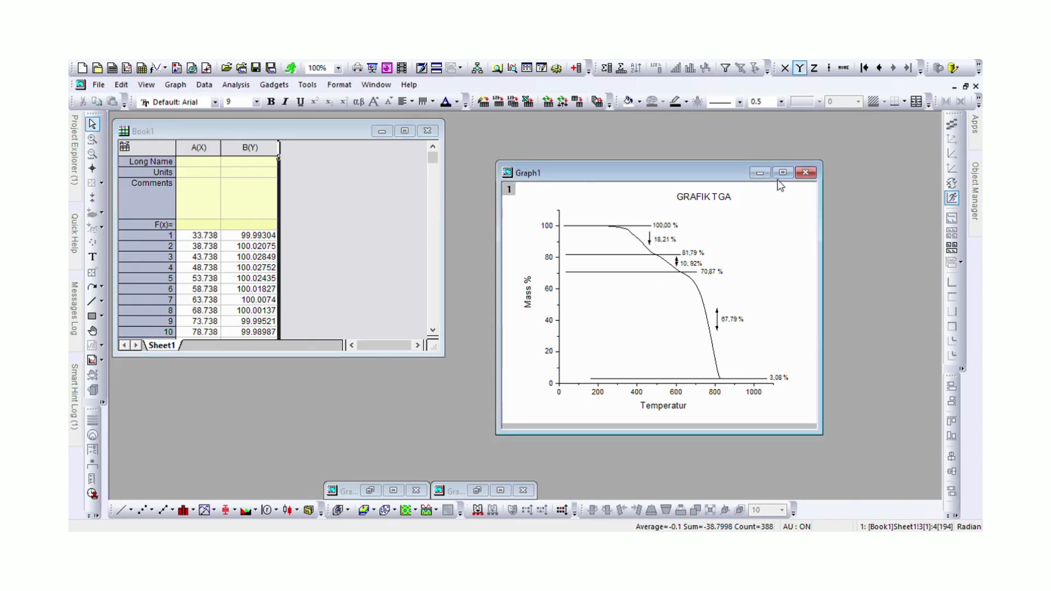